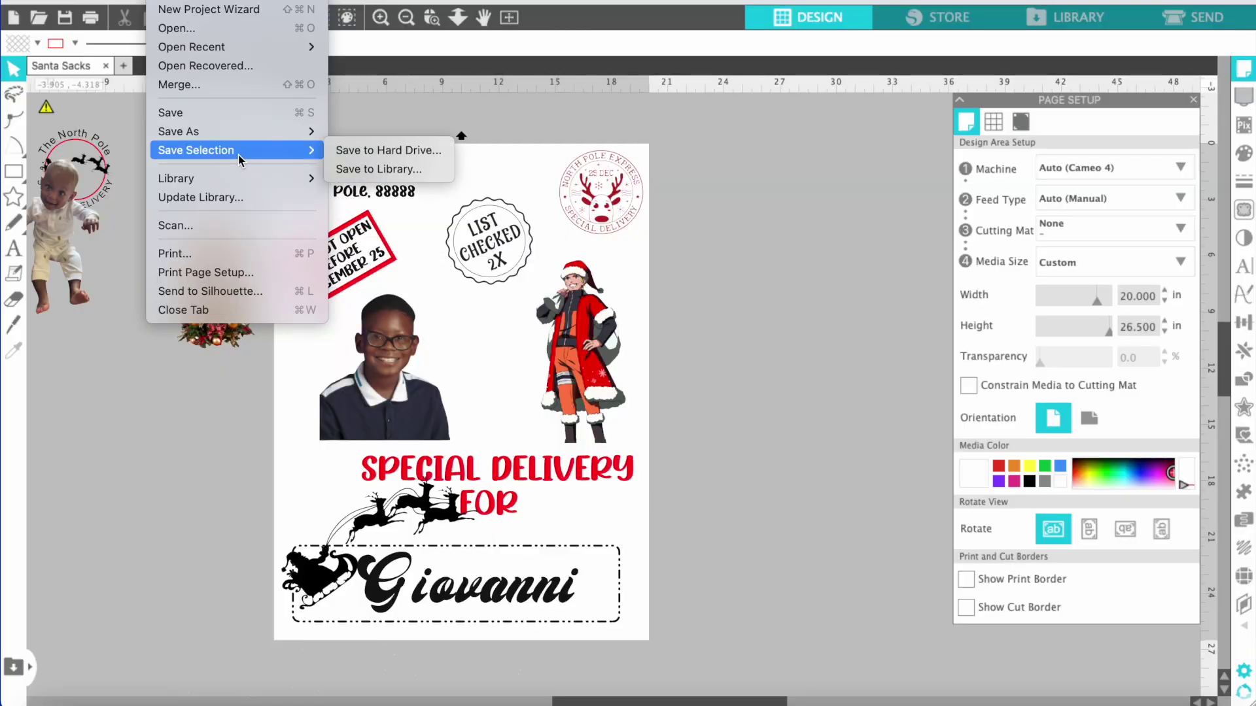
Step: Open the Santa Sacks print preview and bring up the EPSON WF-7310 Print dialog
click(249, 254)
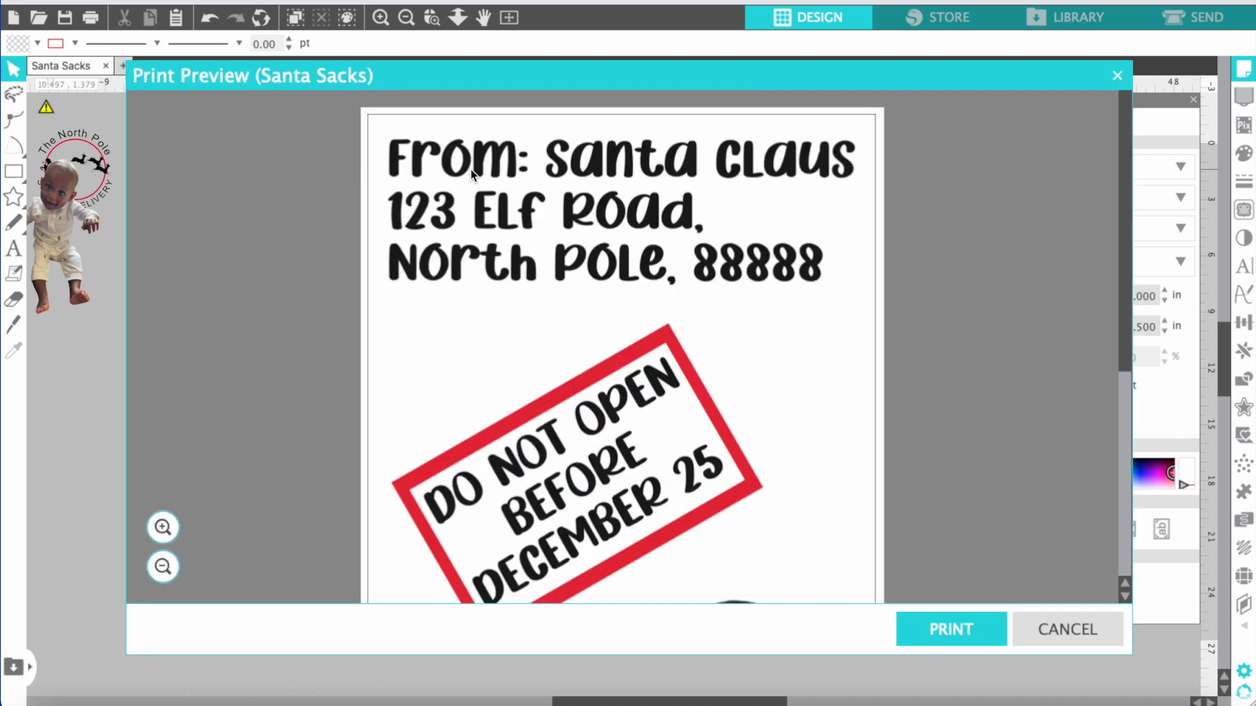
click(942, 628)
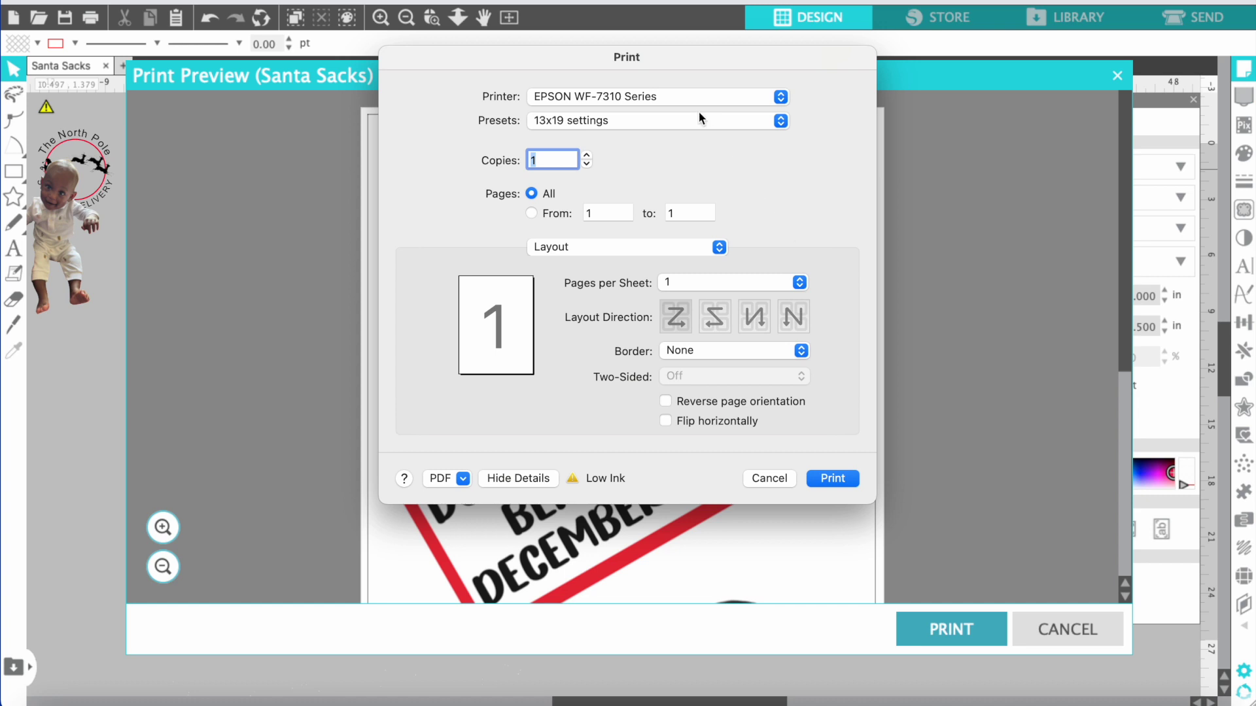
Step: Switch the presets from 13x19 settings to Default Settings, with full details shown
click(699, 117)
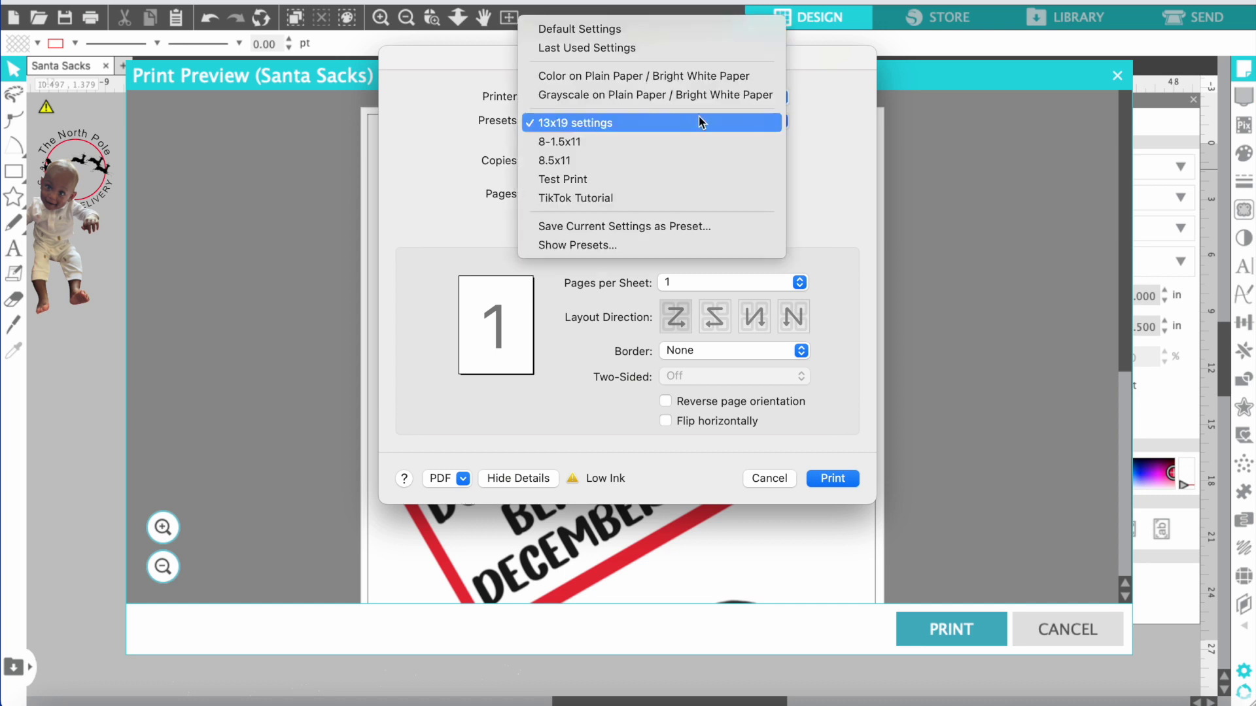
click(705, 29)
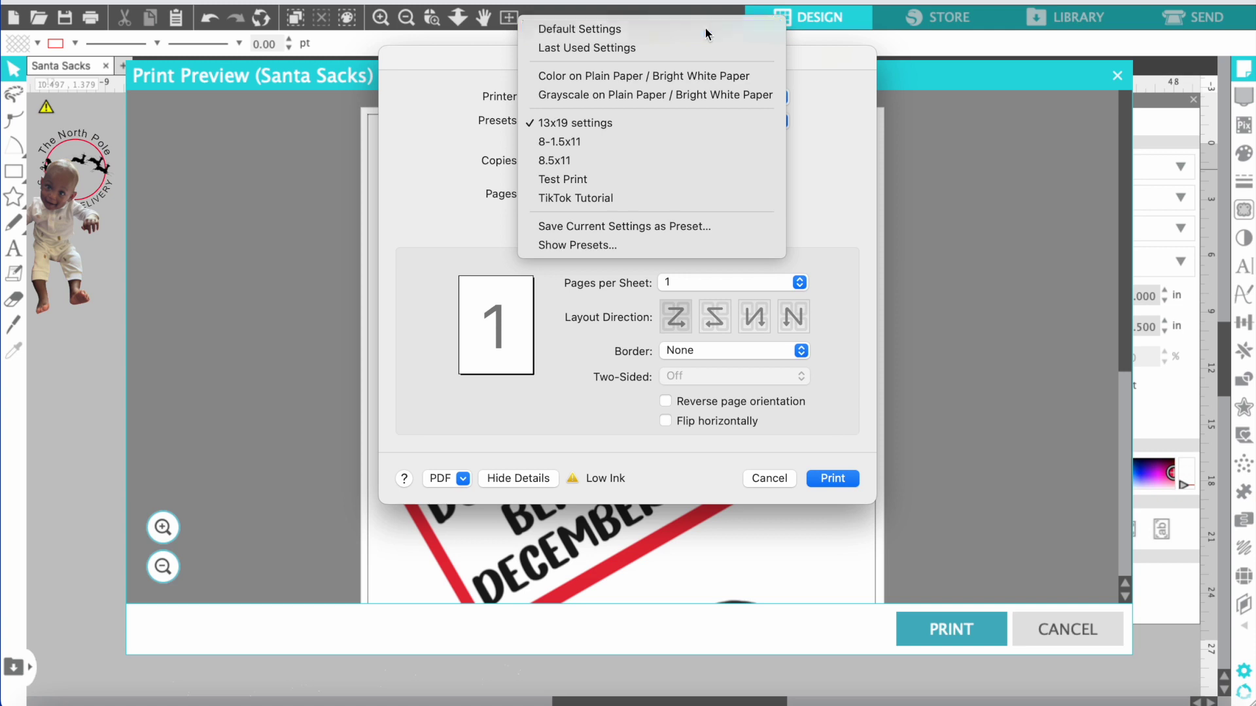
click(502, 478)
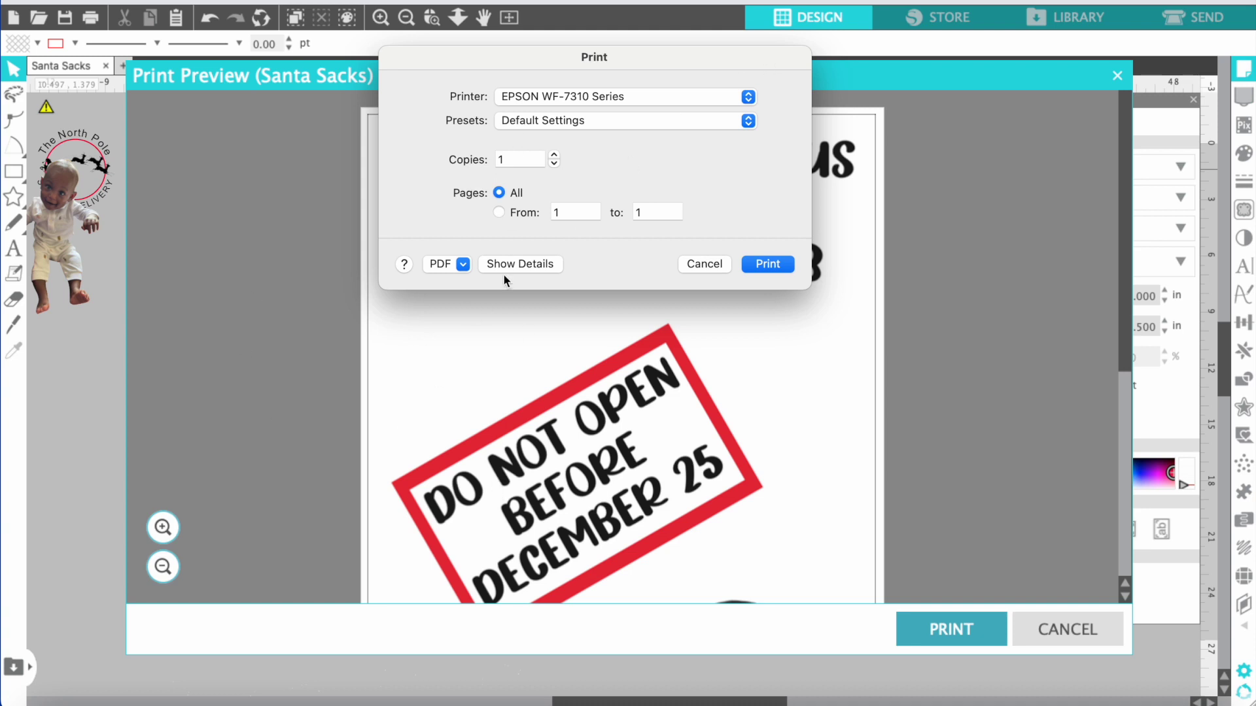
click(533, 268)
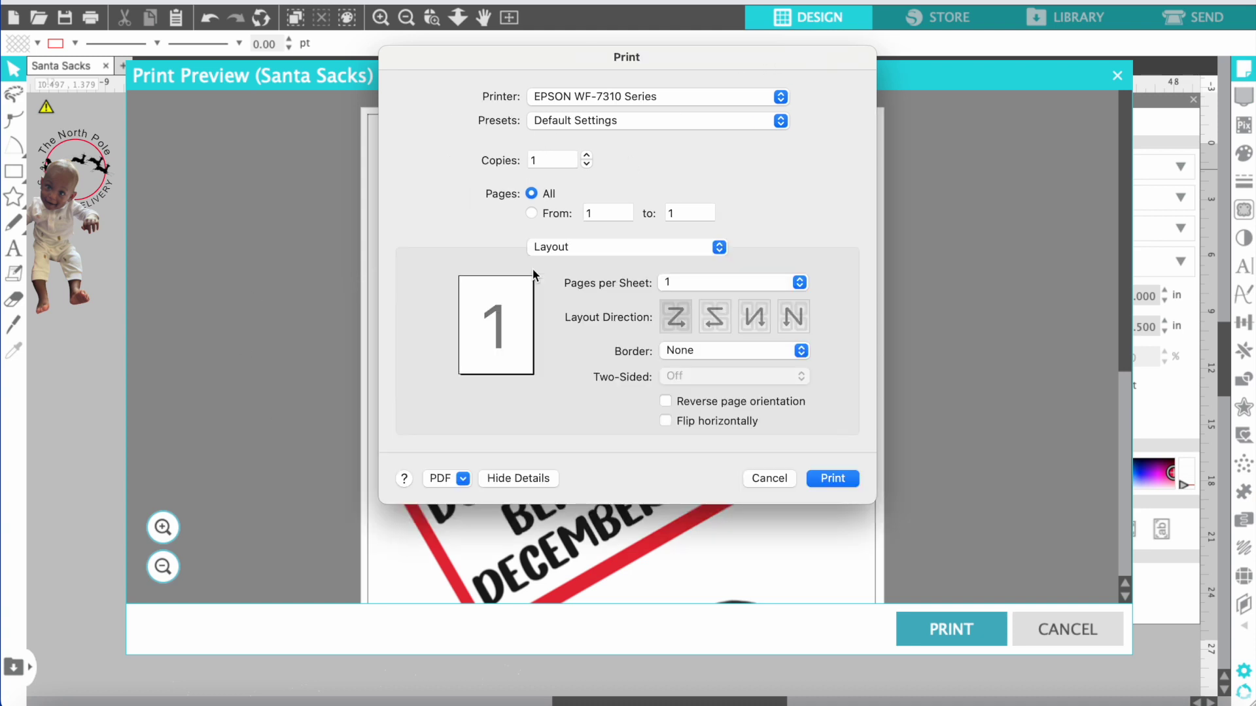
click(614, 253)
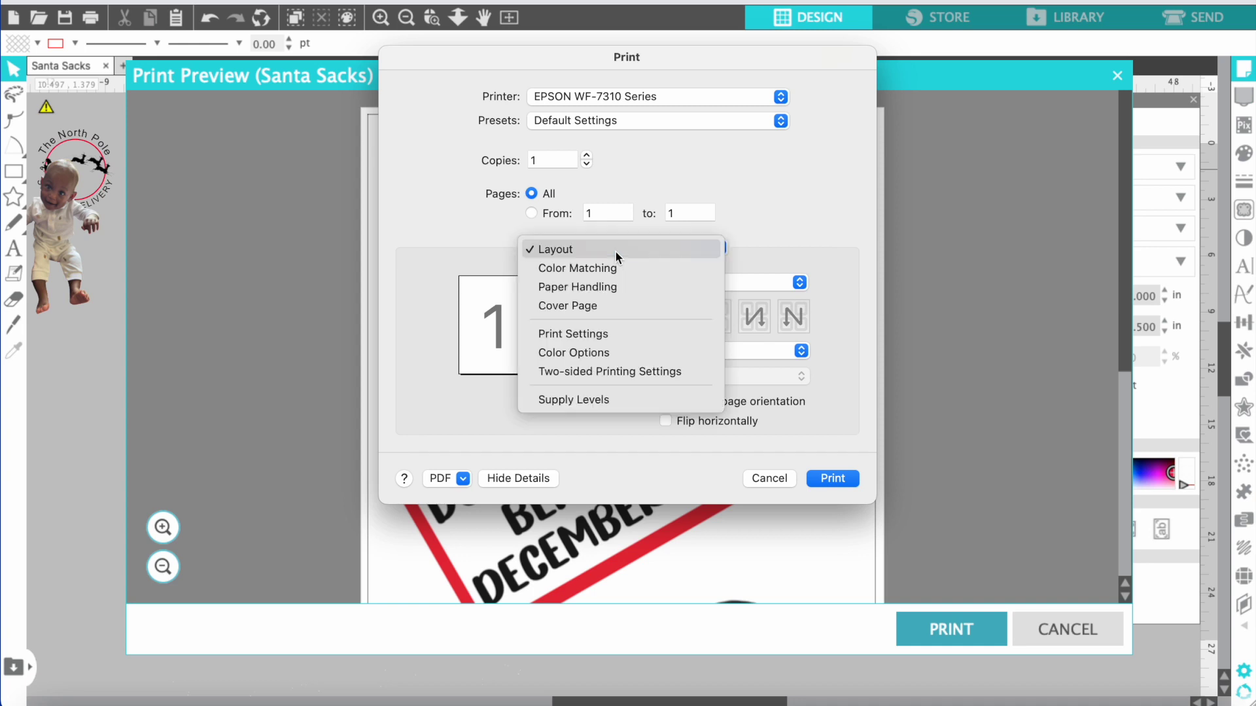
Step: In the Print Settings pane, set Paper Source to Paper Tray
click(632, 334)
click(648, 282)
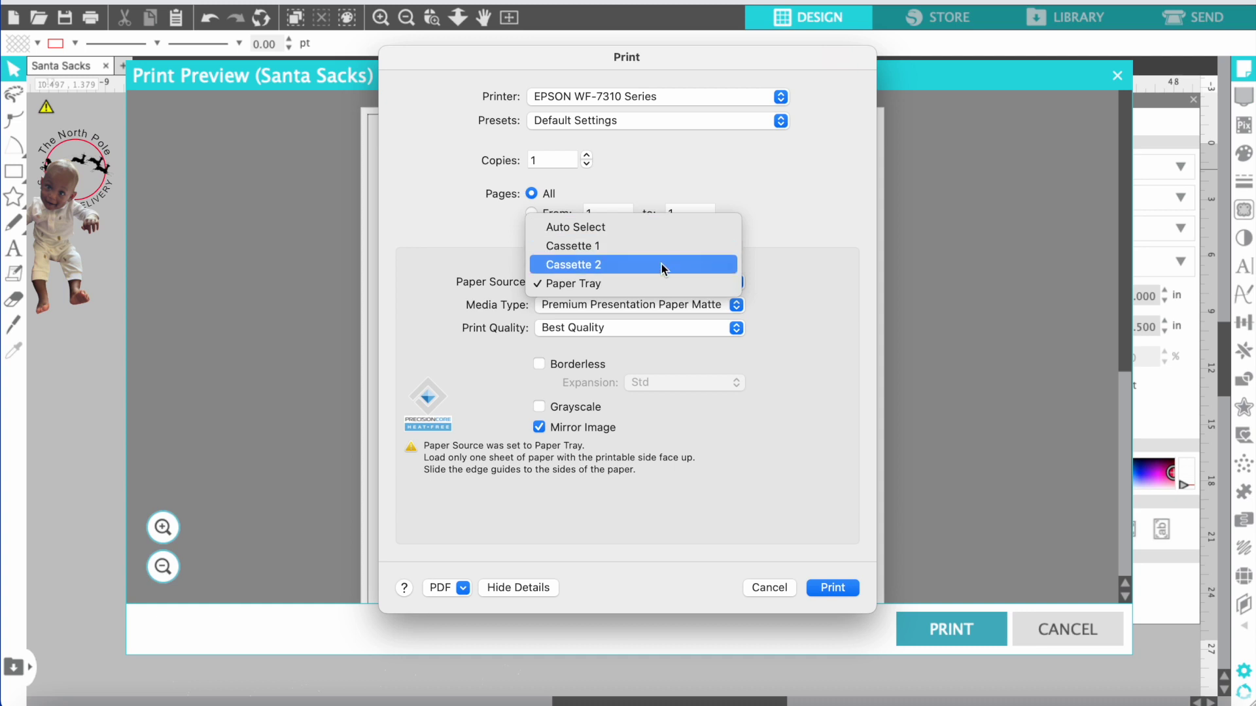
click(656, 285)
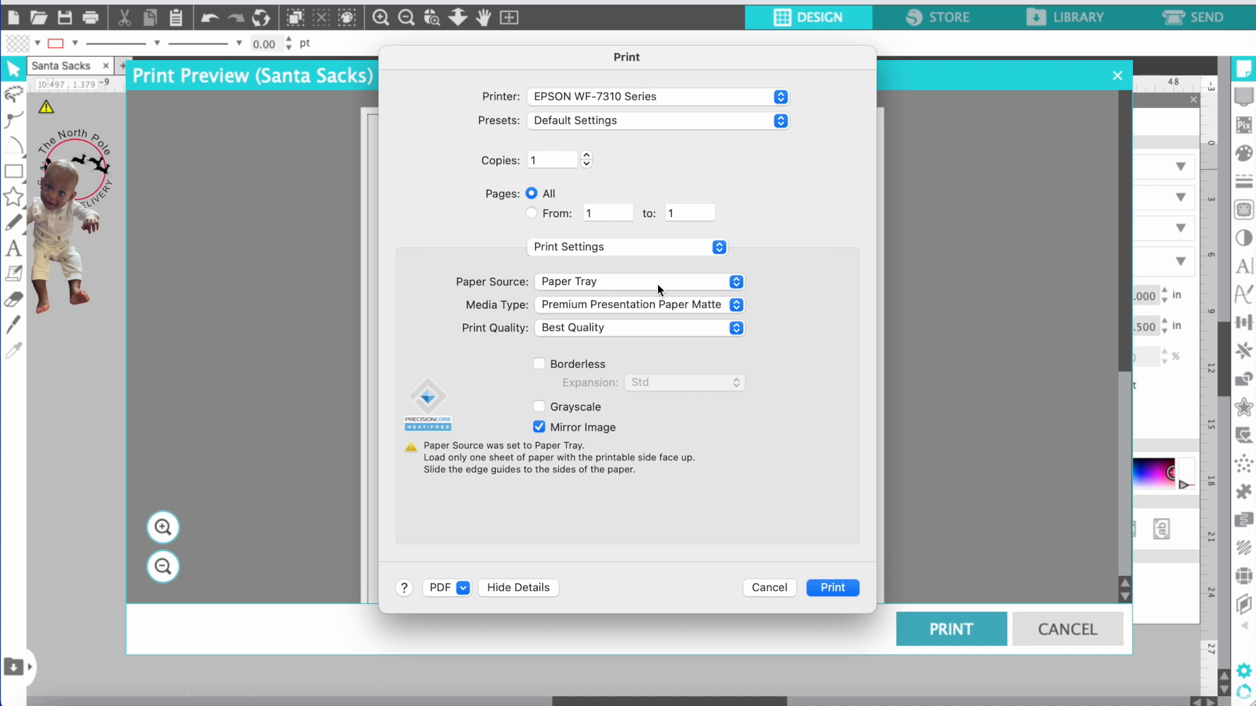
click(658, 282)
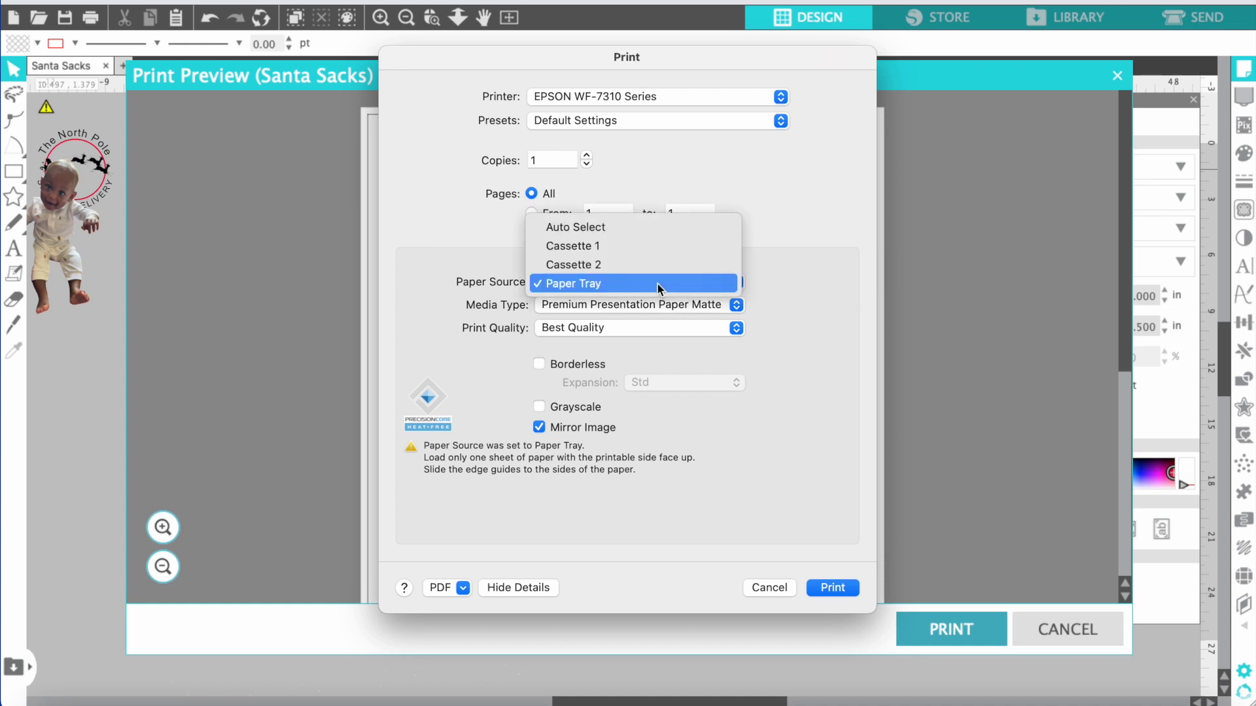
click(658, 284)
Step: Use Premium Presentation Paper Matte media at Best Quality, with Mirror Image on
click(658, 307)
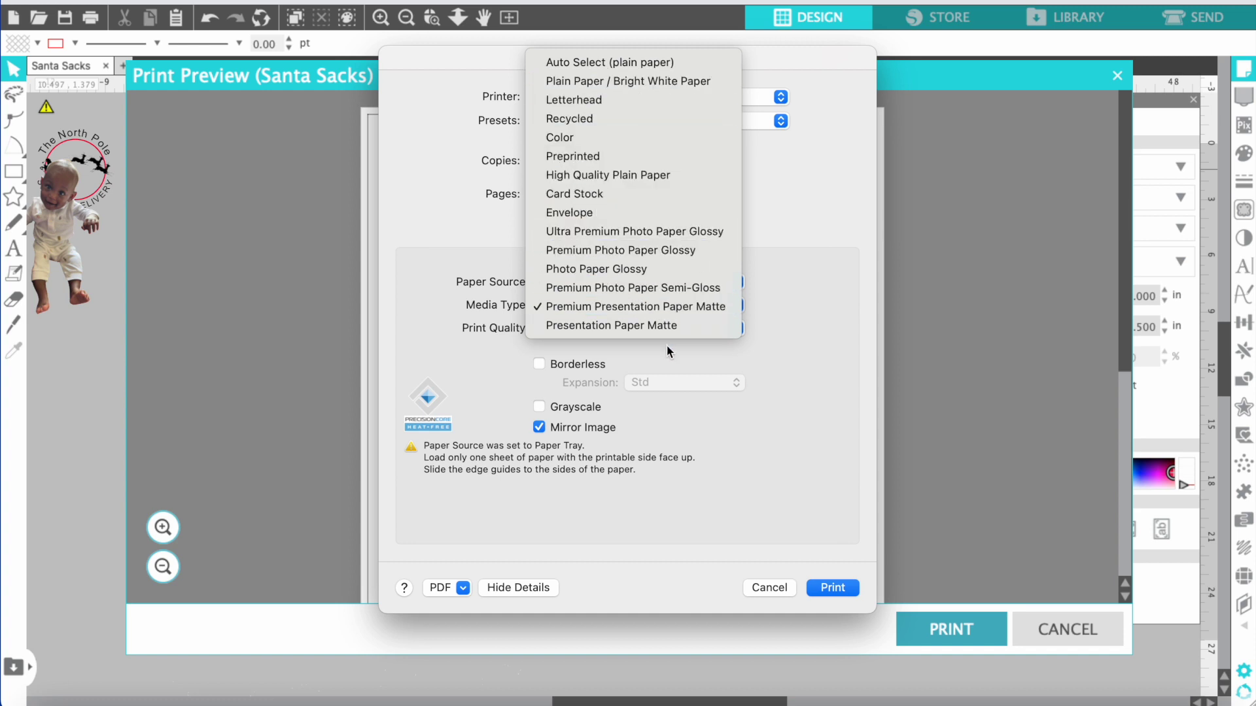
click(675, 307)
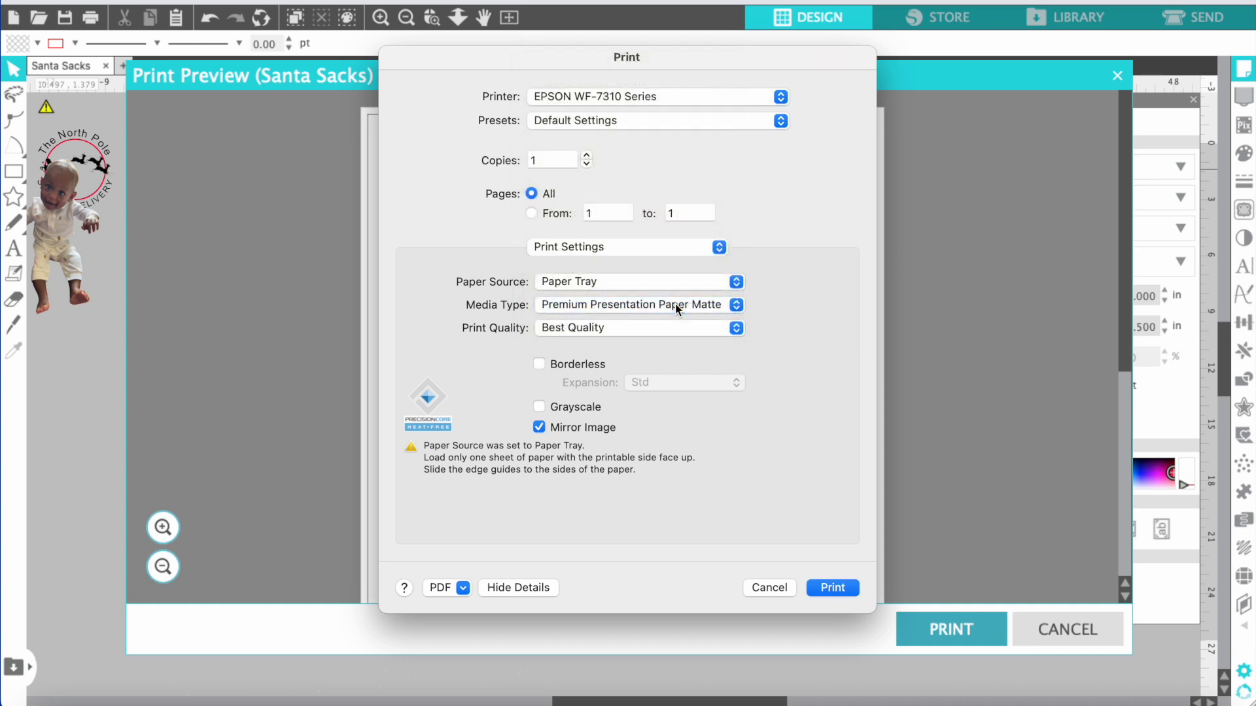
click(669, 323)
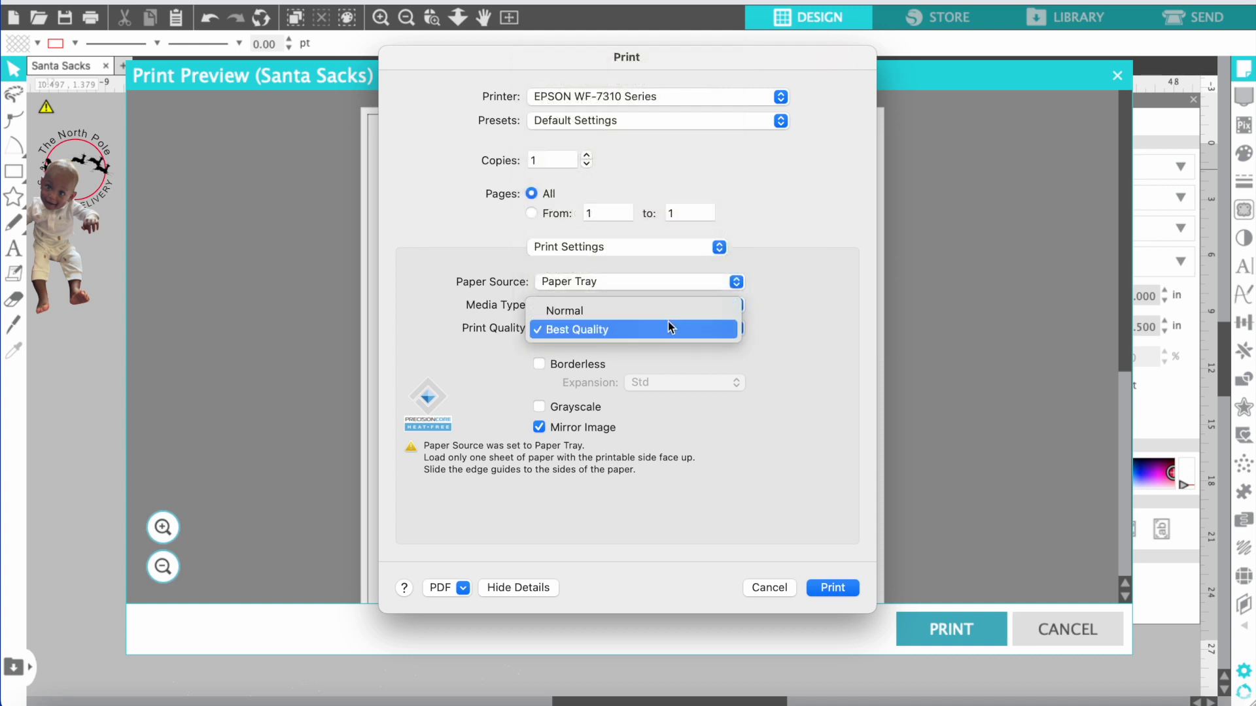
click(667, 329)
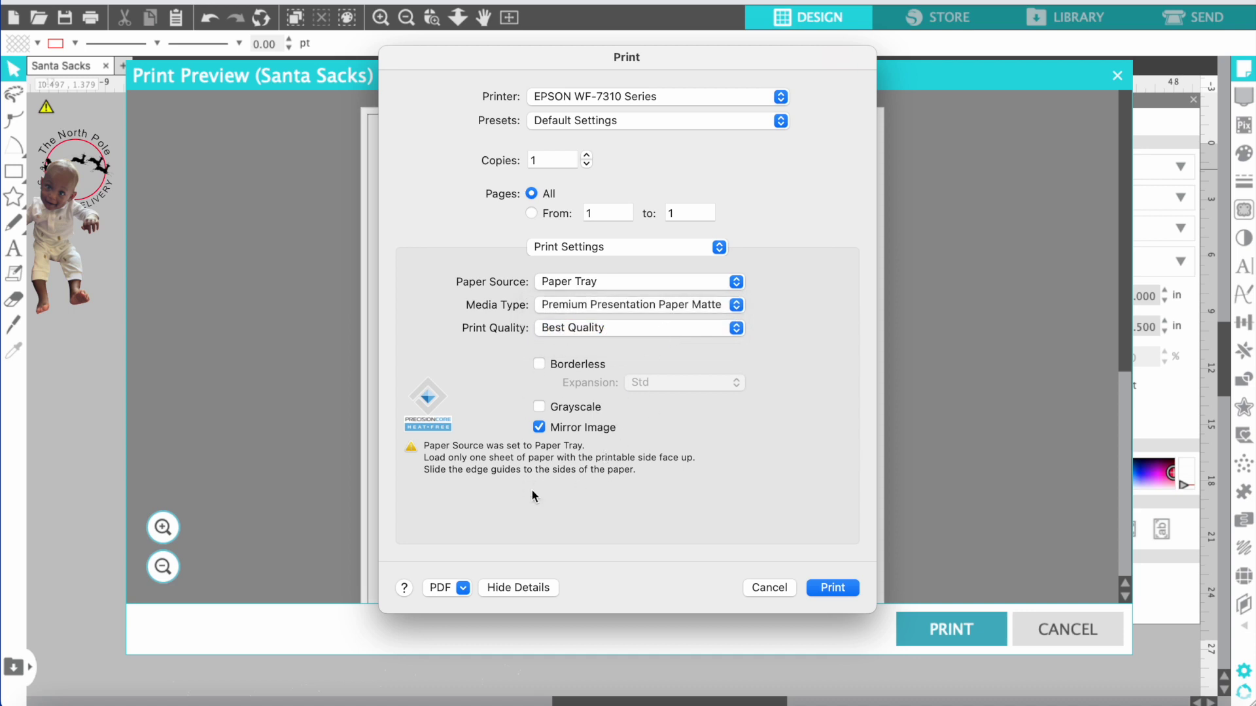
click(536, 430)
click(538, 434)
click(638, 245)
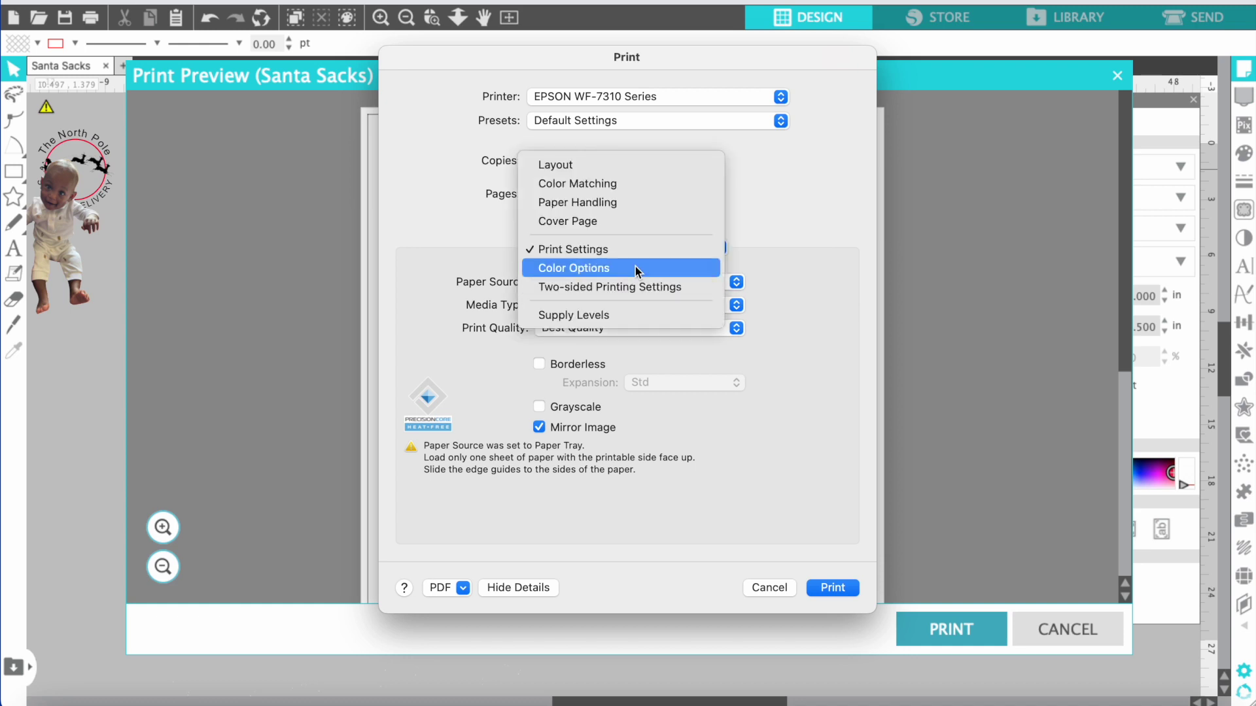
Step: In Color Options, use manual settings and set the mode to Adobe RGB, gamma 2.2
click(638, 269)
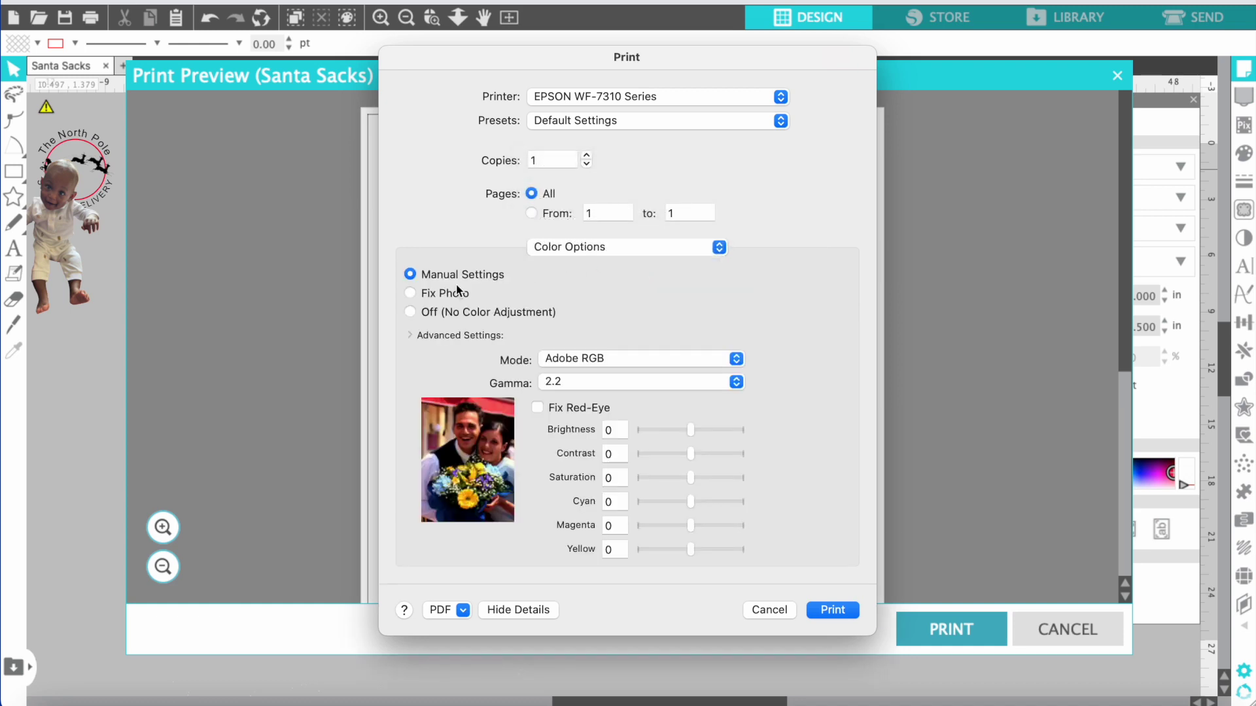
click(469, 314)
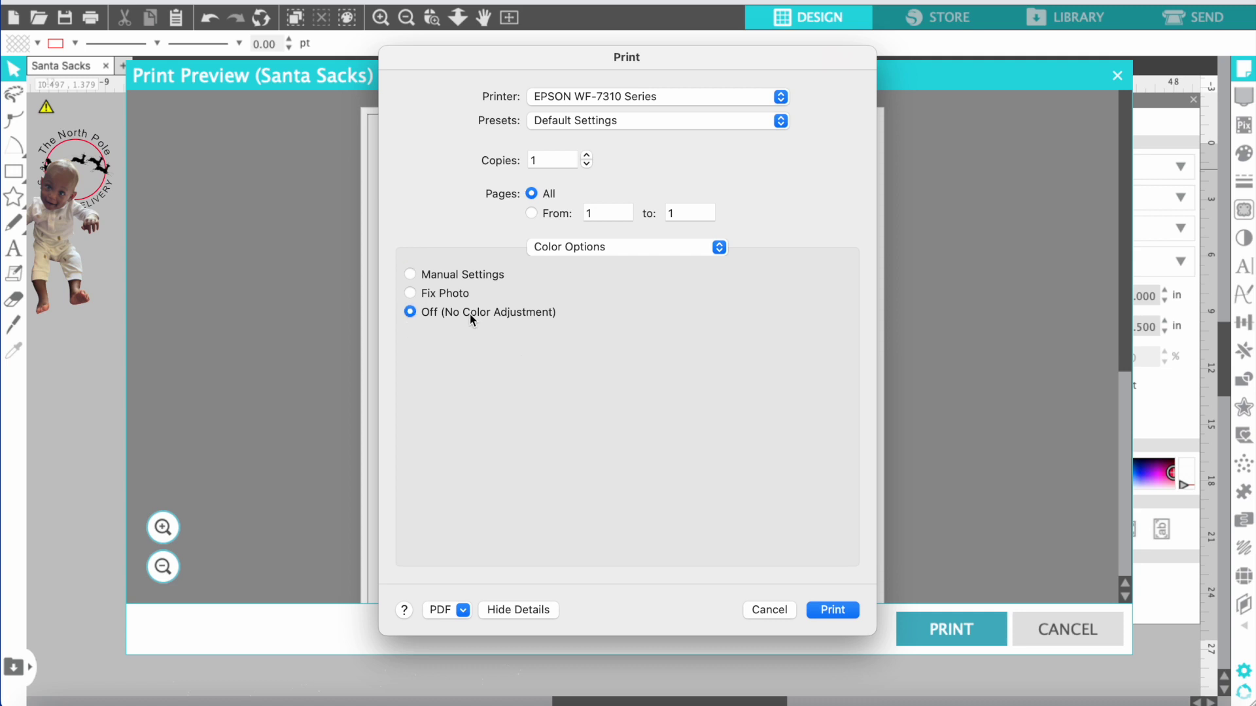
click(482, 274)
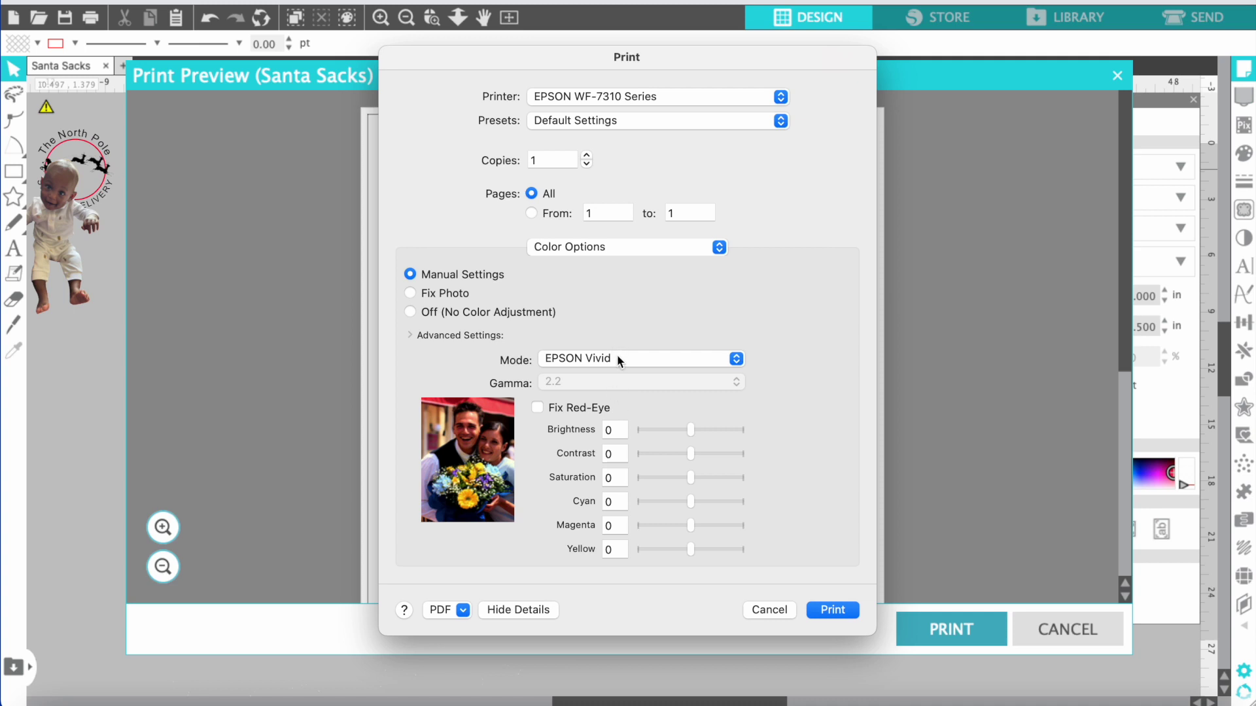
click(617, 357)
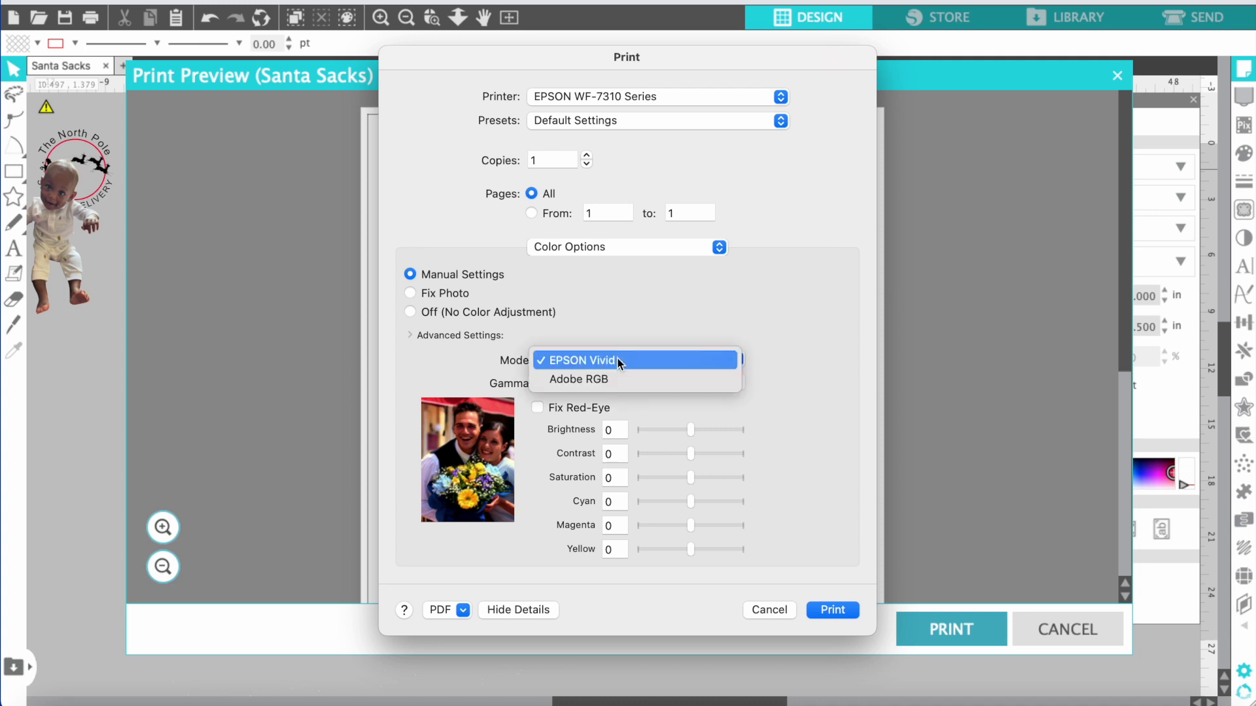
click(623, 380)
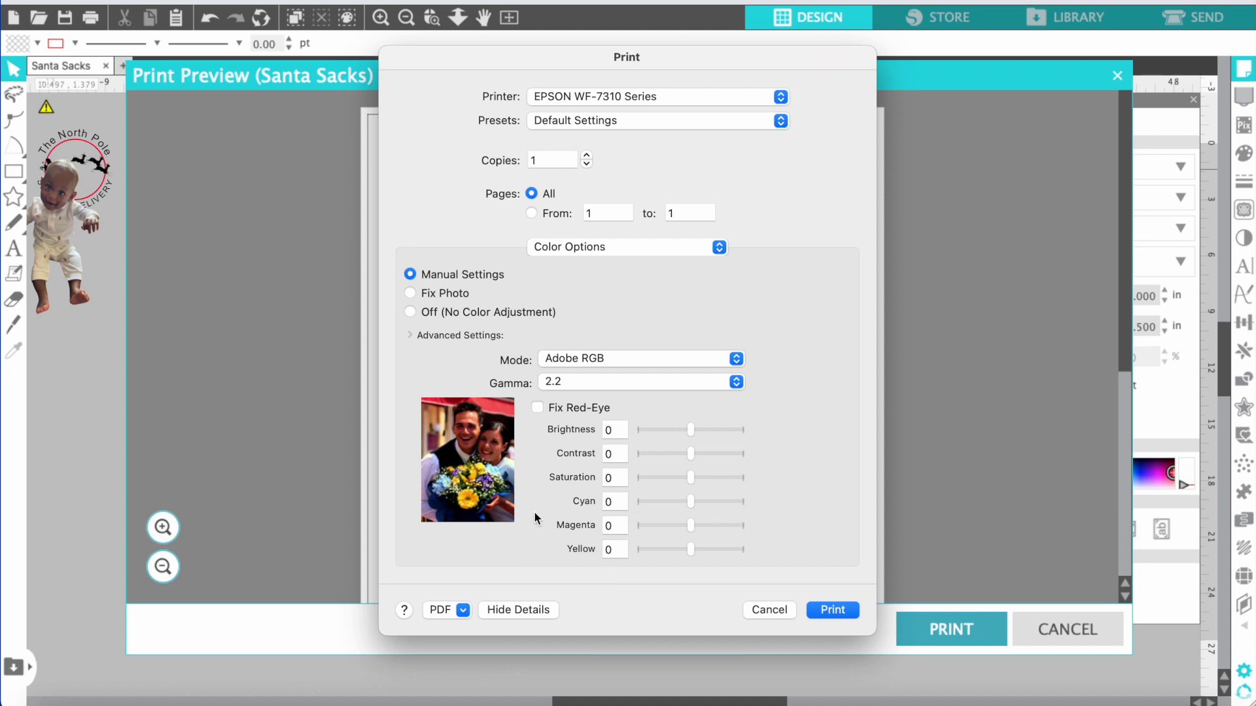
Step: In the Color Matching pane, select ColorSync
click(651, 250)
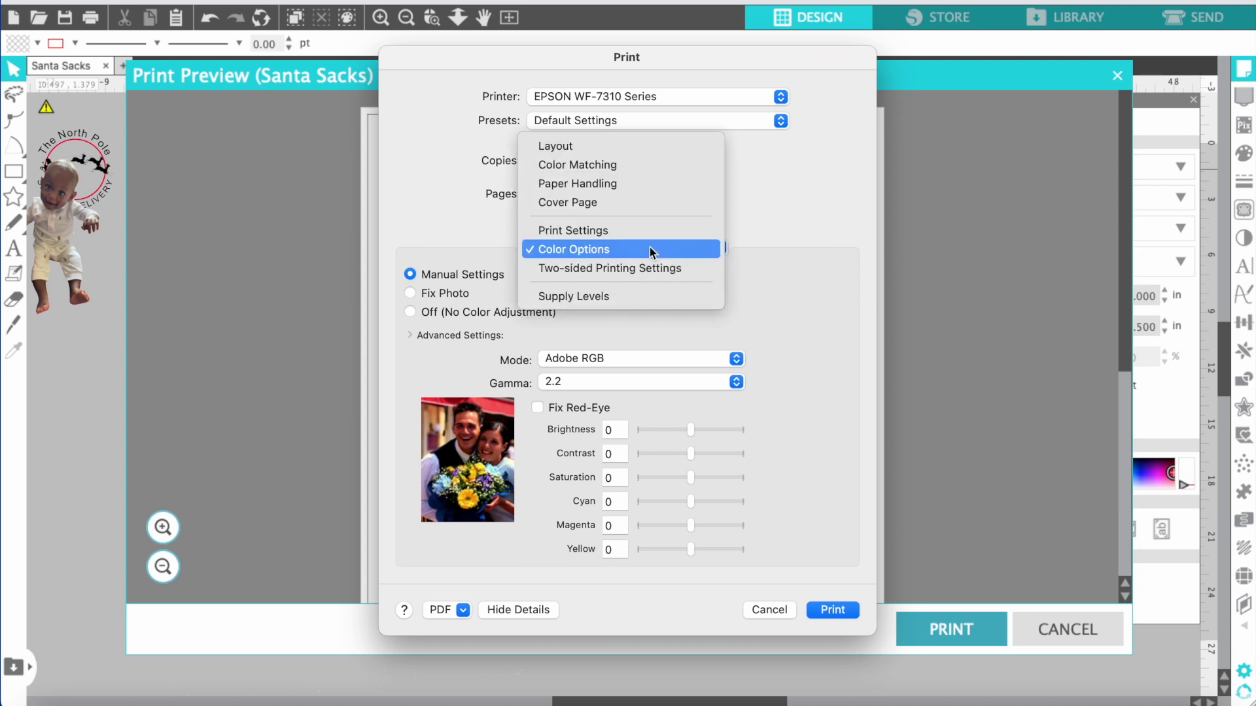
click(666, 170)
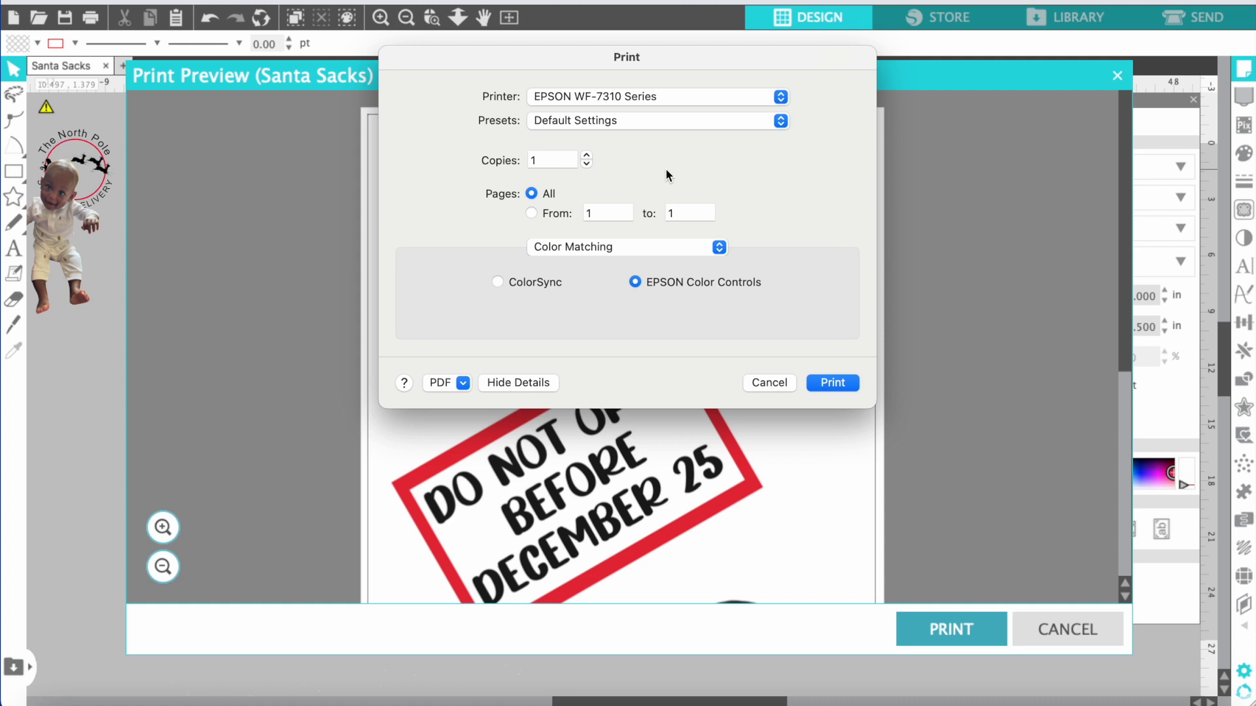
click(521, 282)
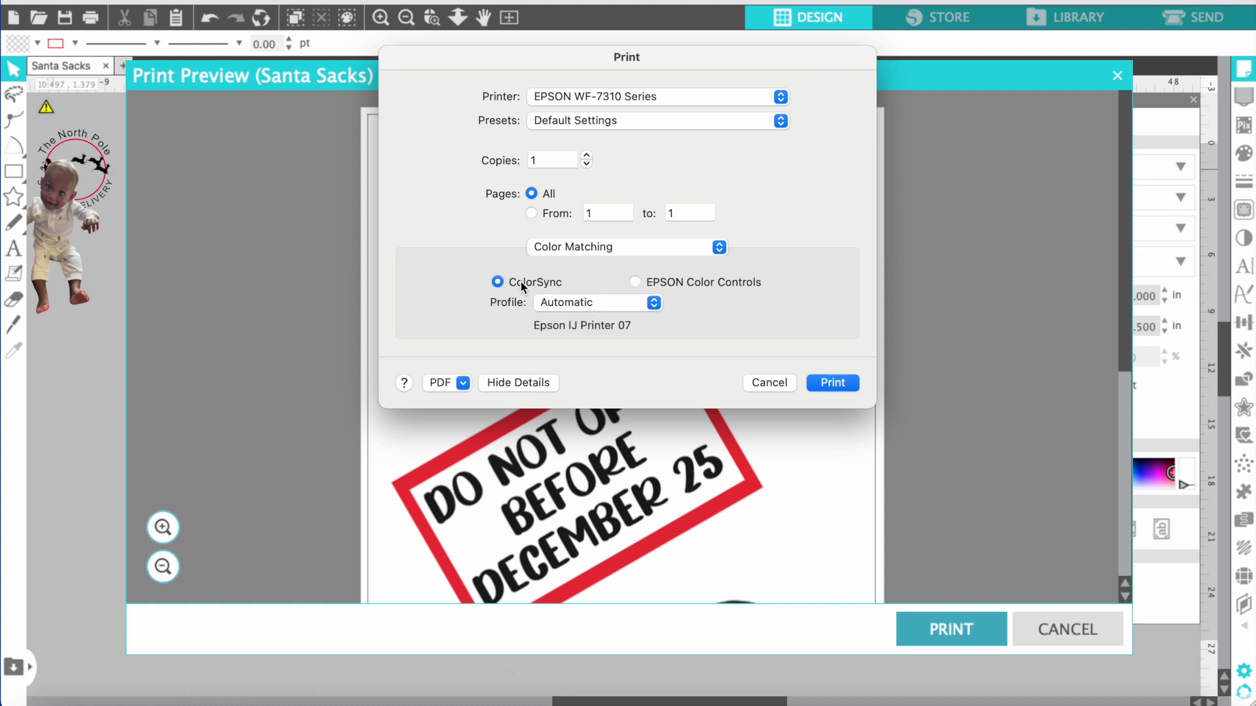
Step: Set the ColorSync profile to Epson IJ Printer 07
click(586, 306)
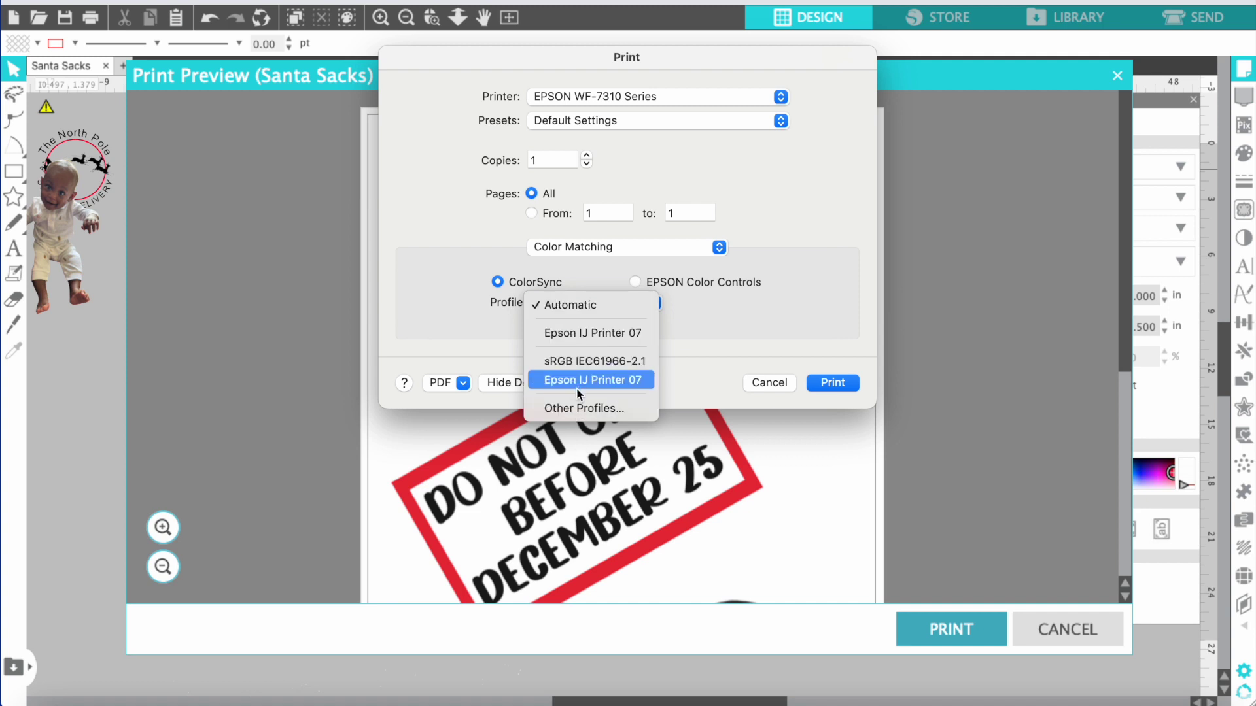
click(580, 362)
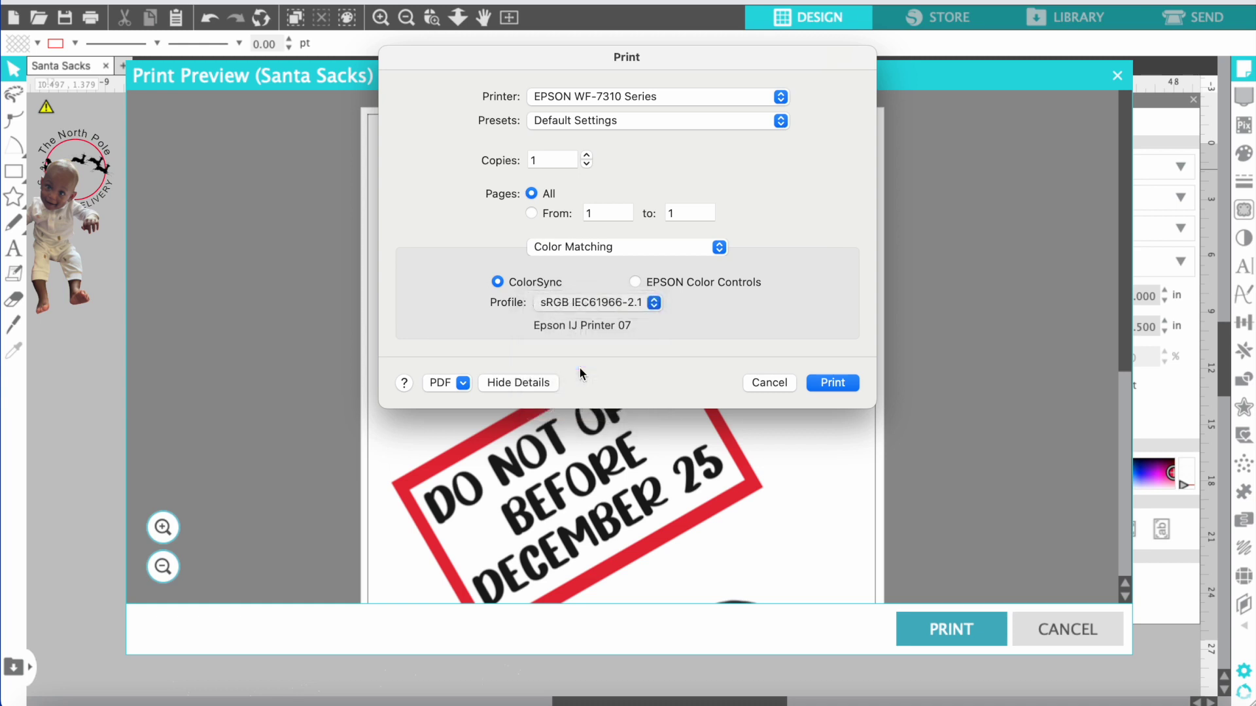
click(596, 304)
click(605, 325)
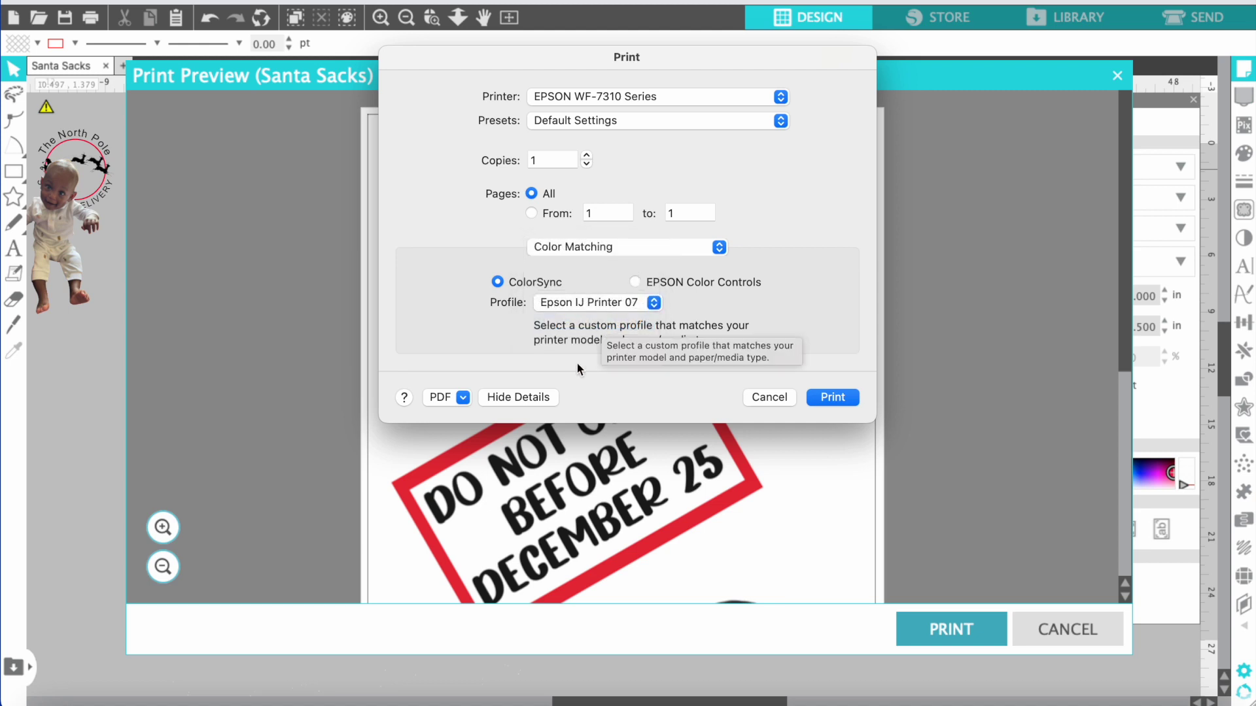
click(599, 302)
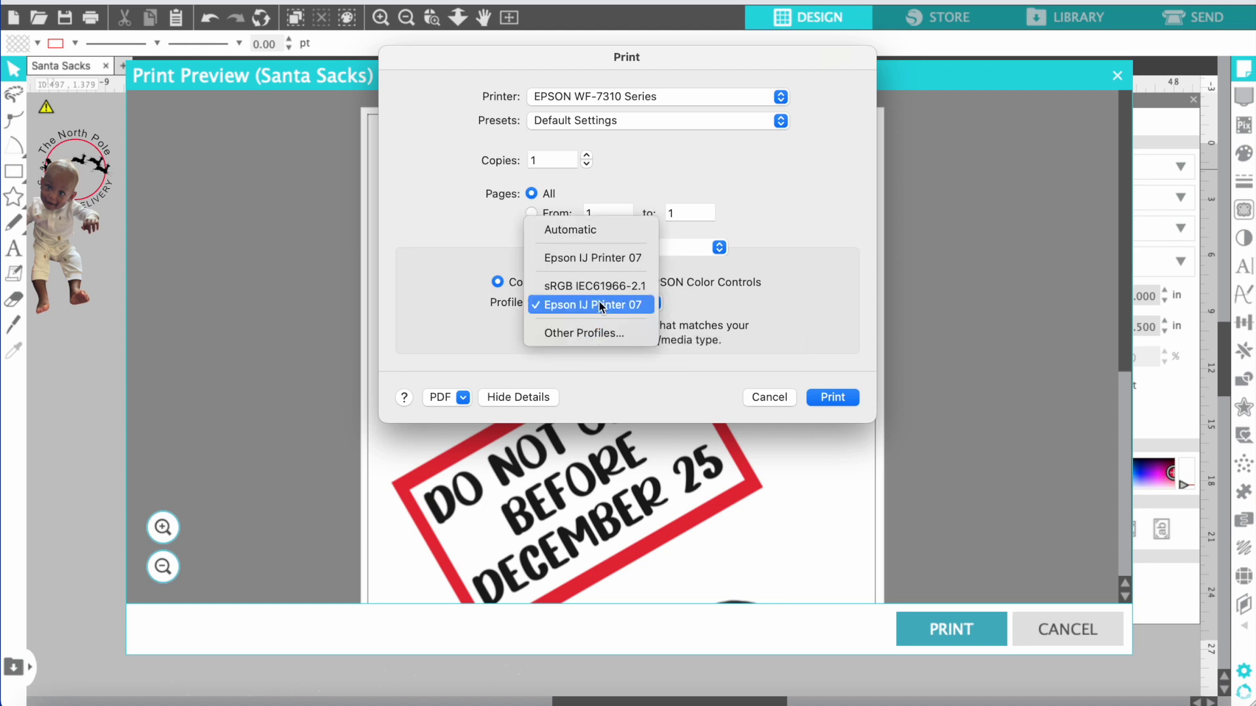
click(612, 258)
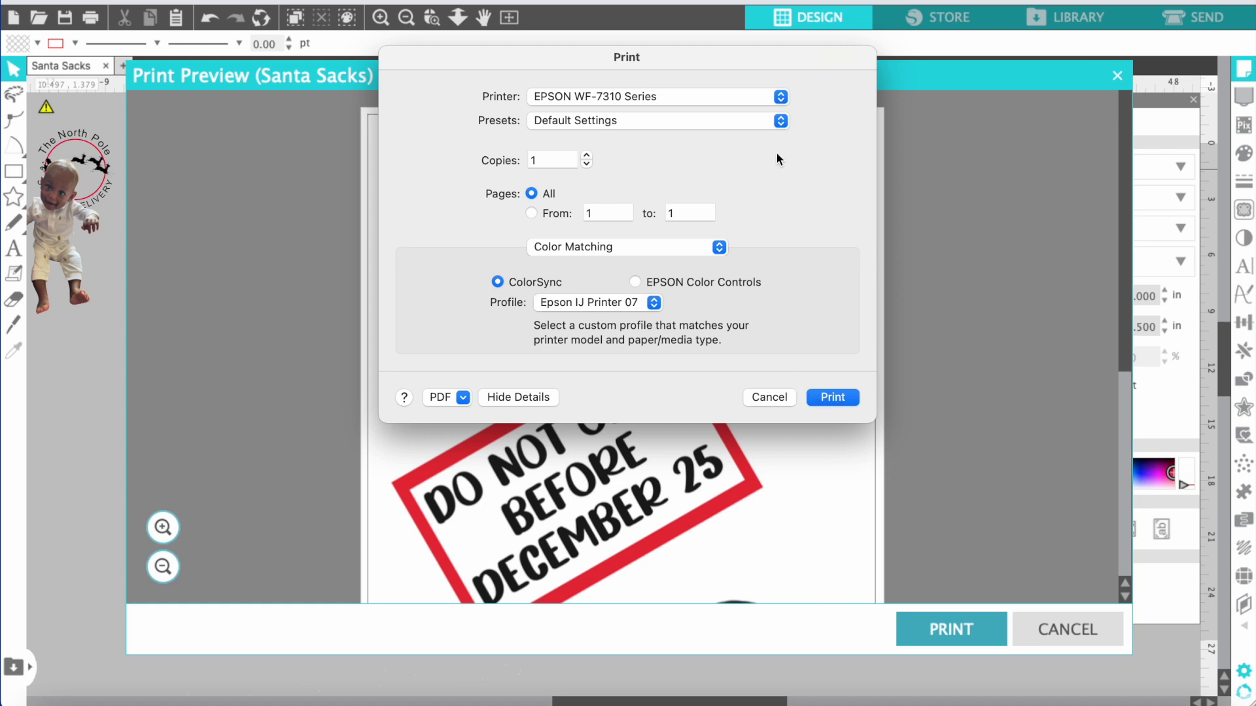
click(720, 124)
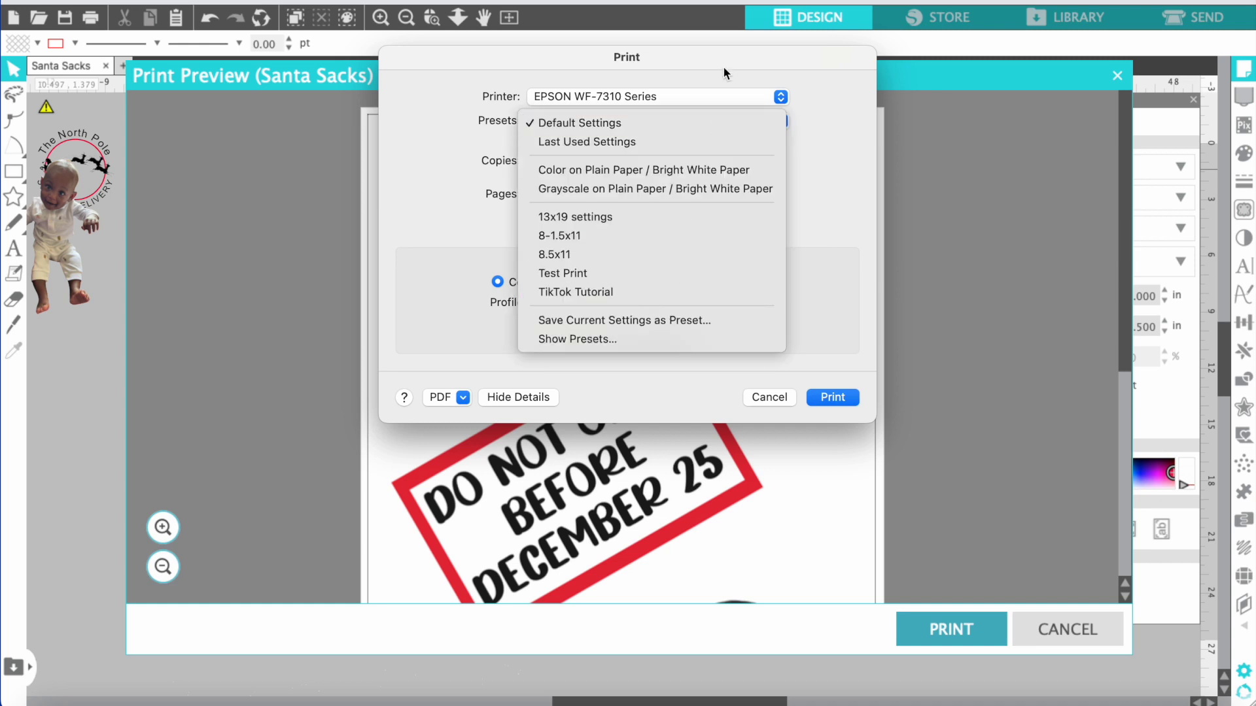
Step: Save these settings as the preset 'TikTok Tutorial 2', then close the Print dialog
click(688, 325)
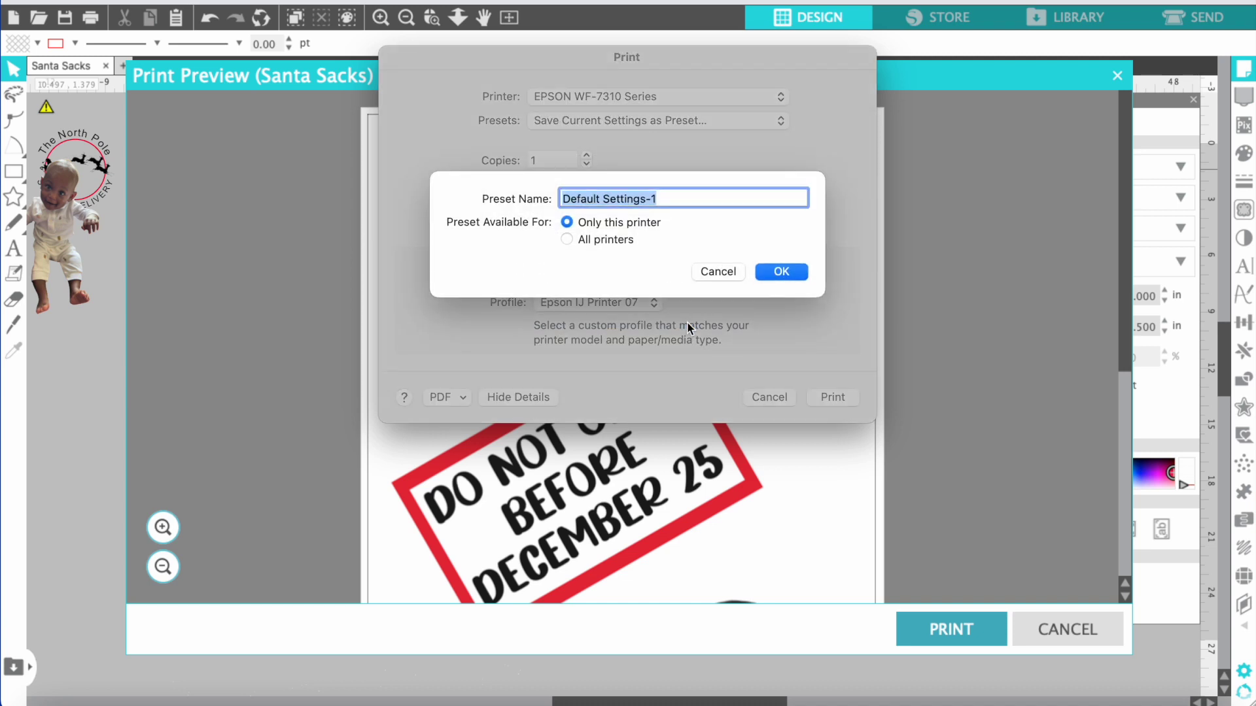
text(TikTOk)
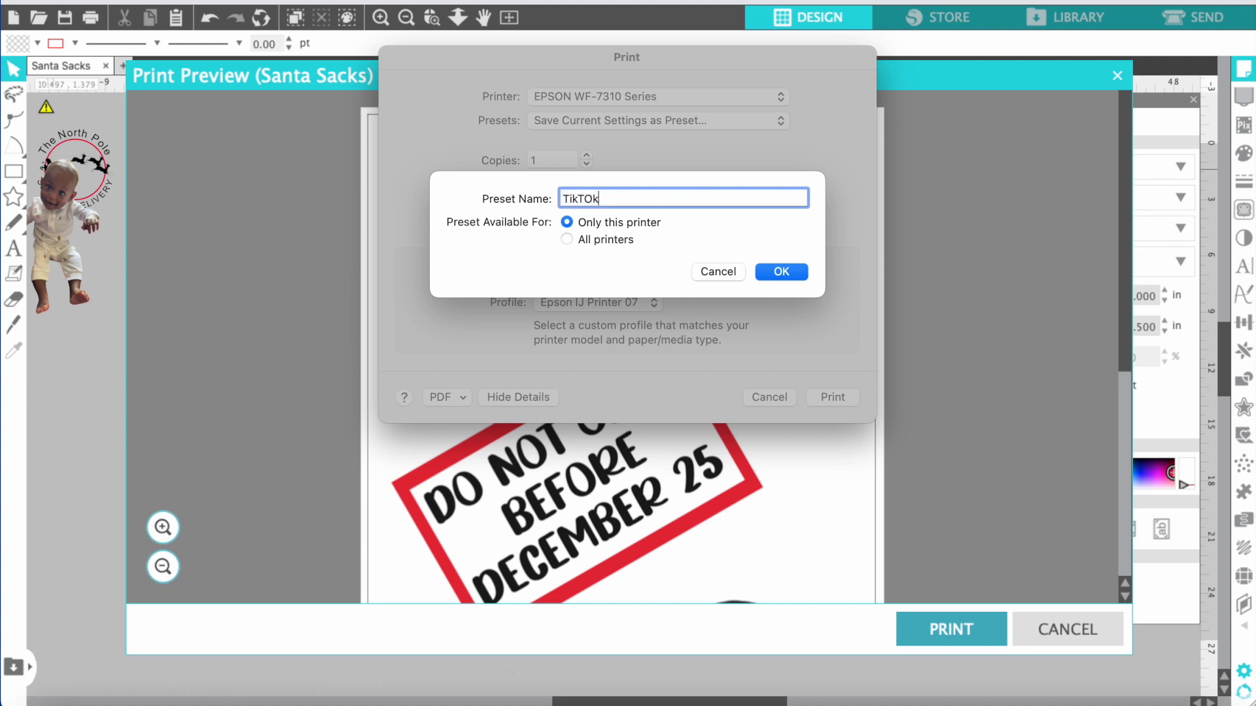
key(BackSpace)
text(ok Tutorial 2)
click(794, 276)
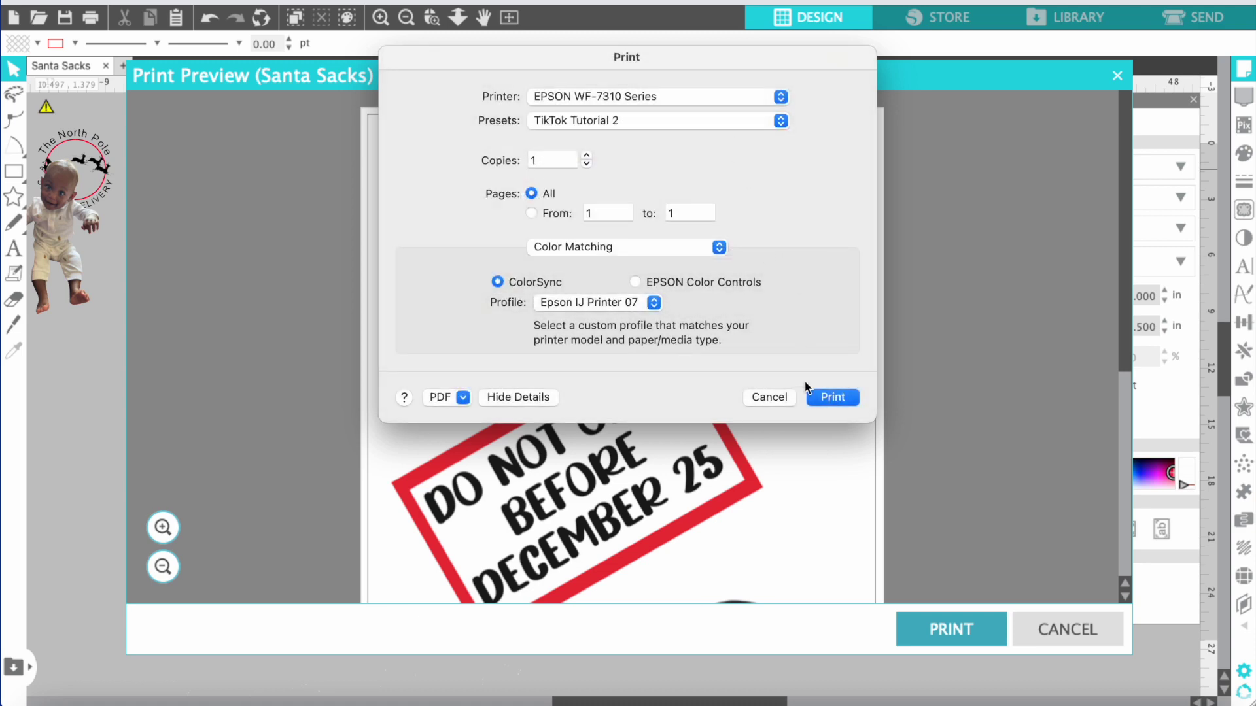
click(772, 398)
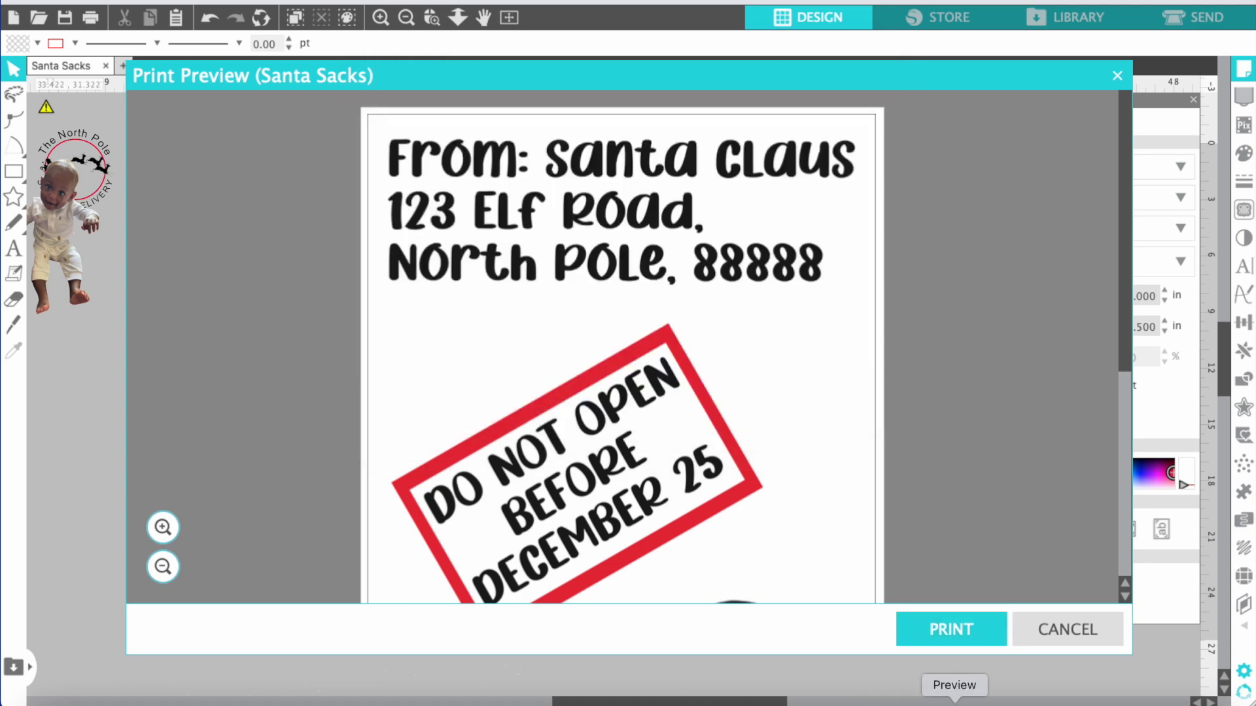
Step: Reopen the Print dialog and apply the TikTok Tutorial 2 preset
click(937, 628)
click(654, 121)
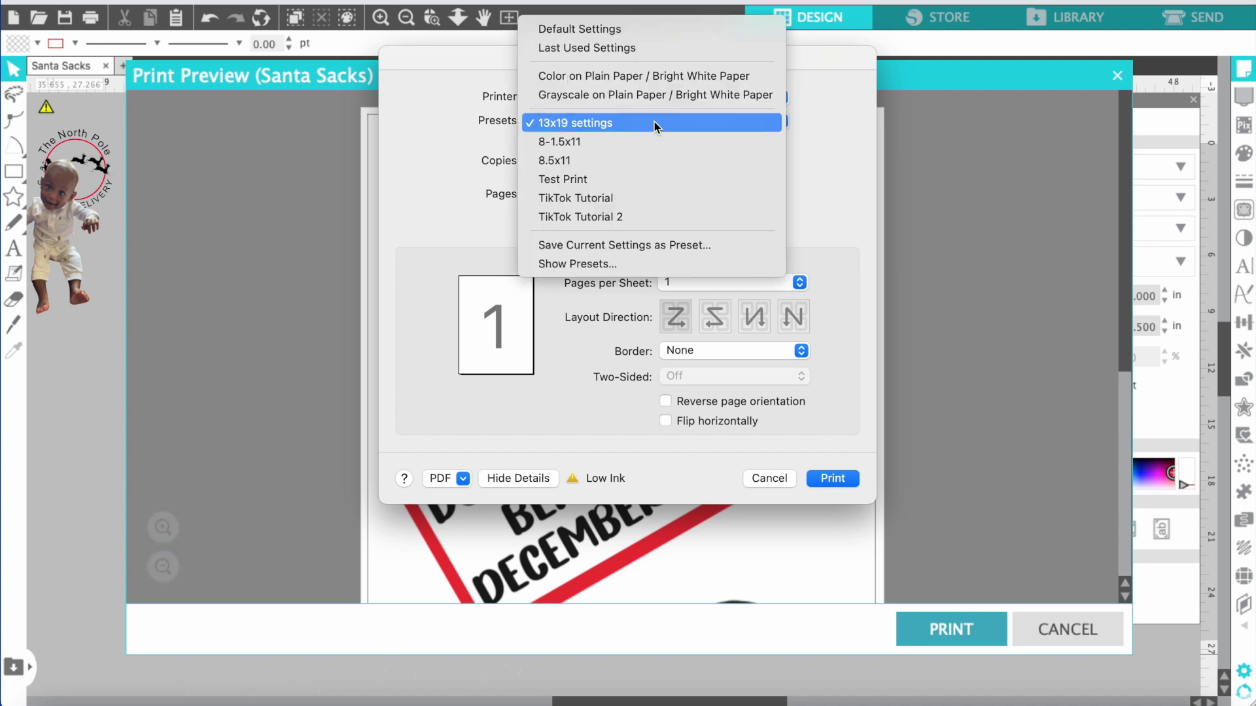
click(693, 222)
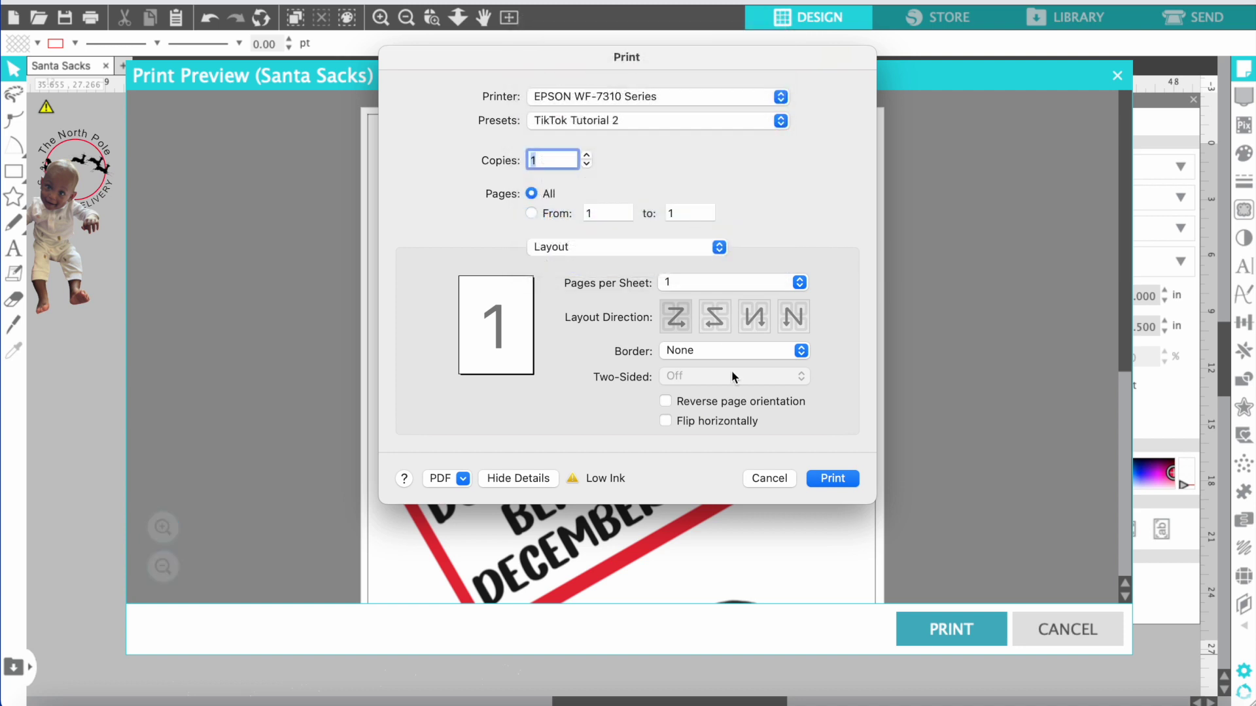